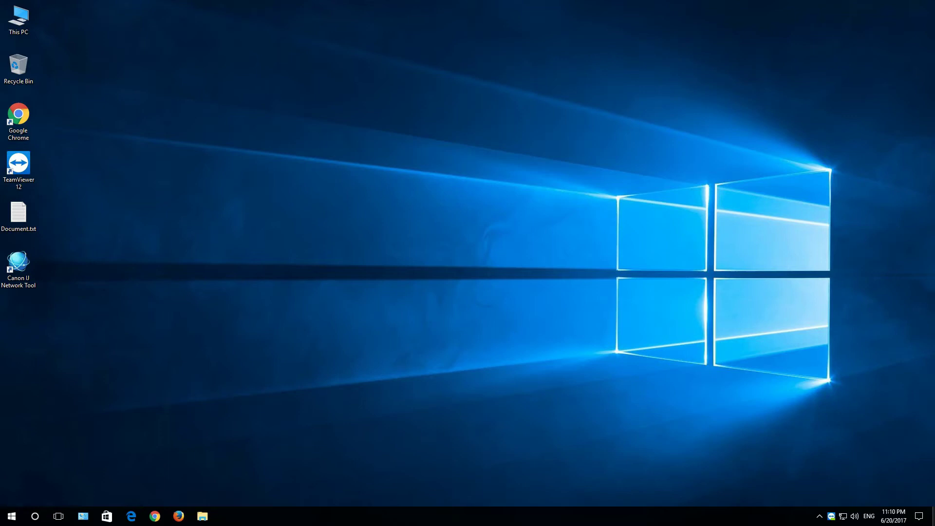
# Go to the Privacy > Feedback & diagnostics page in Windows Settings
pyautogui.click(13, 515)
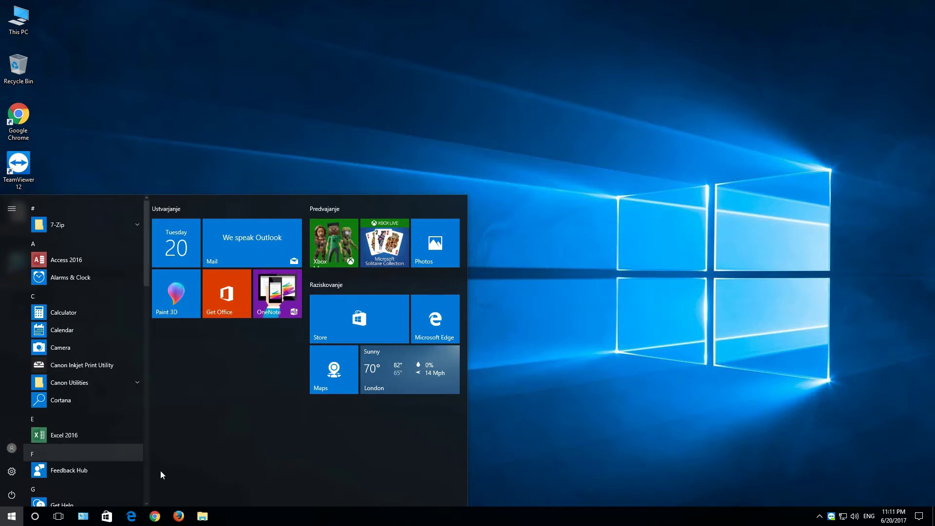
pyautogui.click(559, 444)
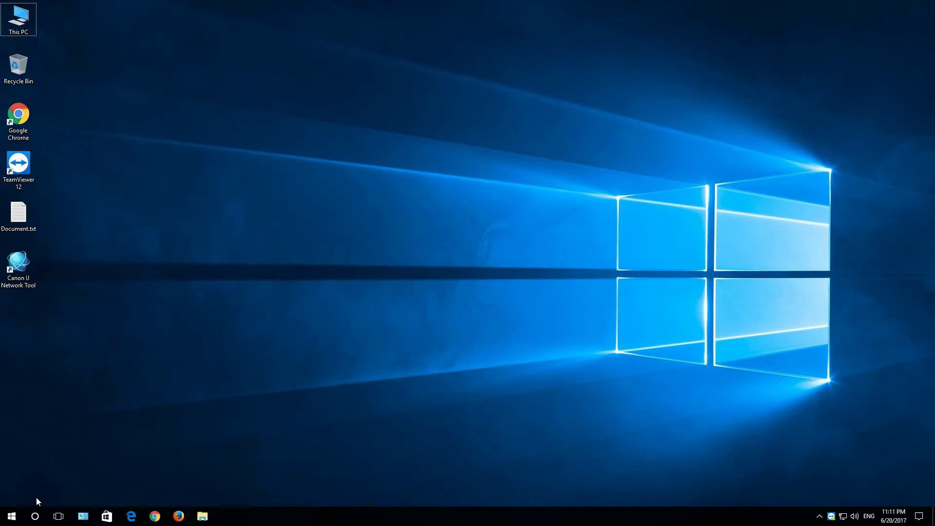
pyautogui.click(10, 516)
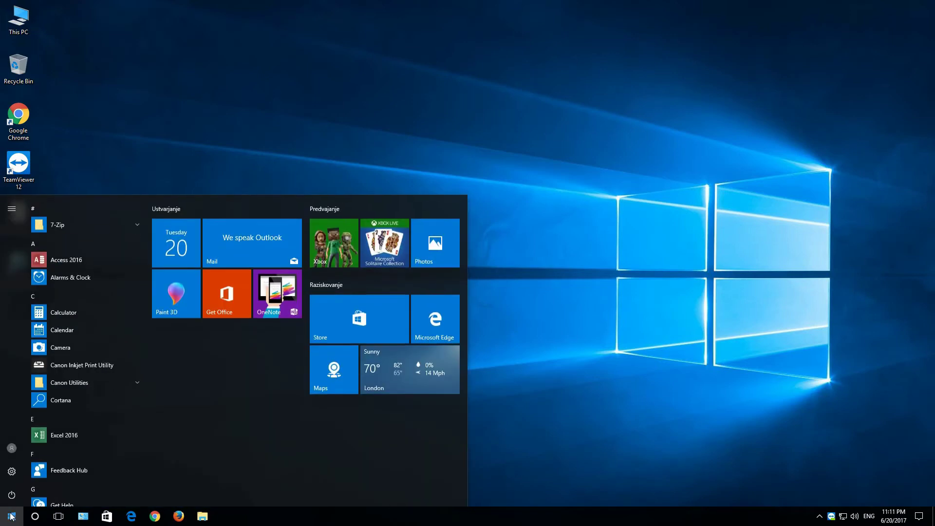
pyautogui.click(11, 470)
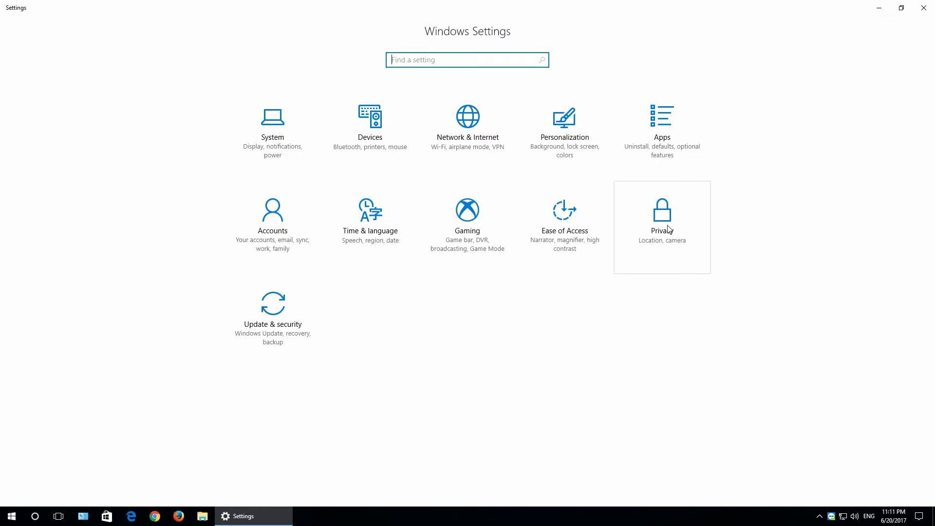
pyautogui.click(668, 227)
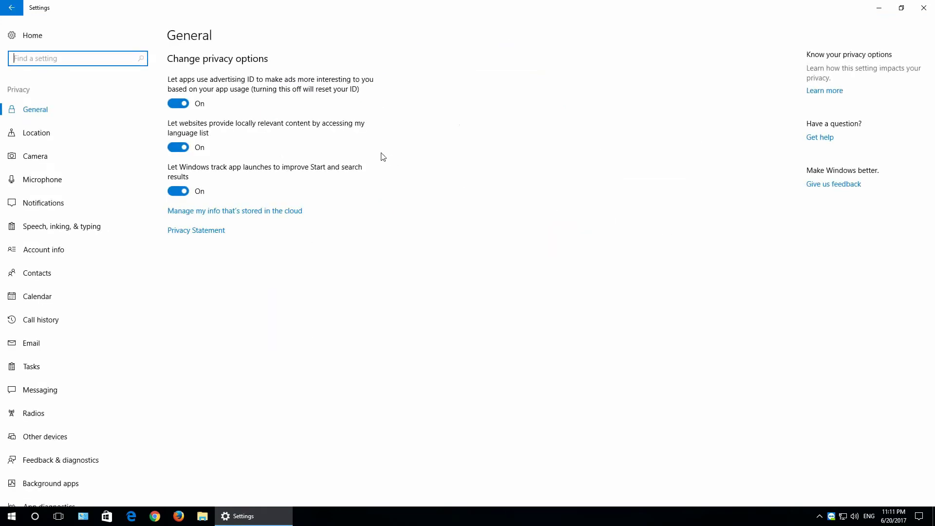
pyautogui.click(263, 244)
pyautogui.click(92, 462)
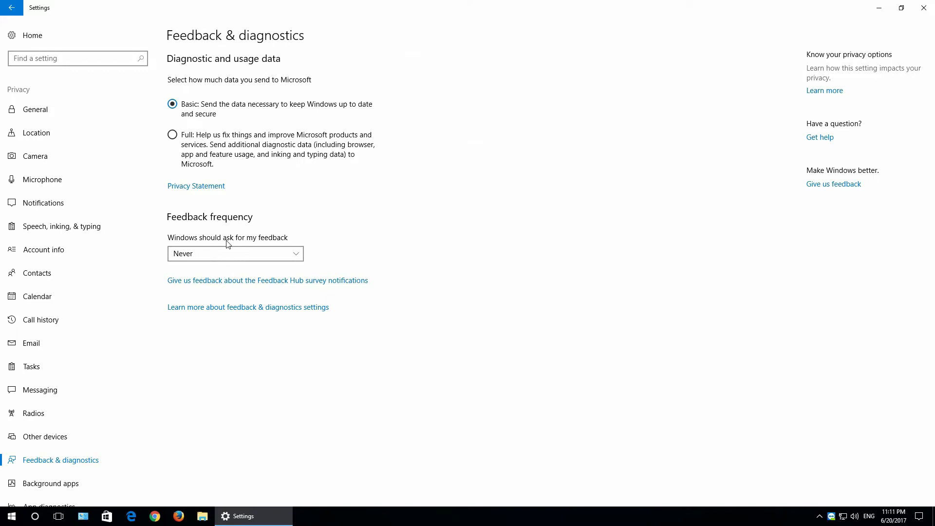
# Set feedback frequency to Never, keep Basic diagnostic data, and close Settings
pyautogui.click(268, 255)
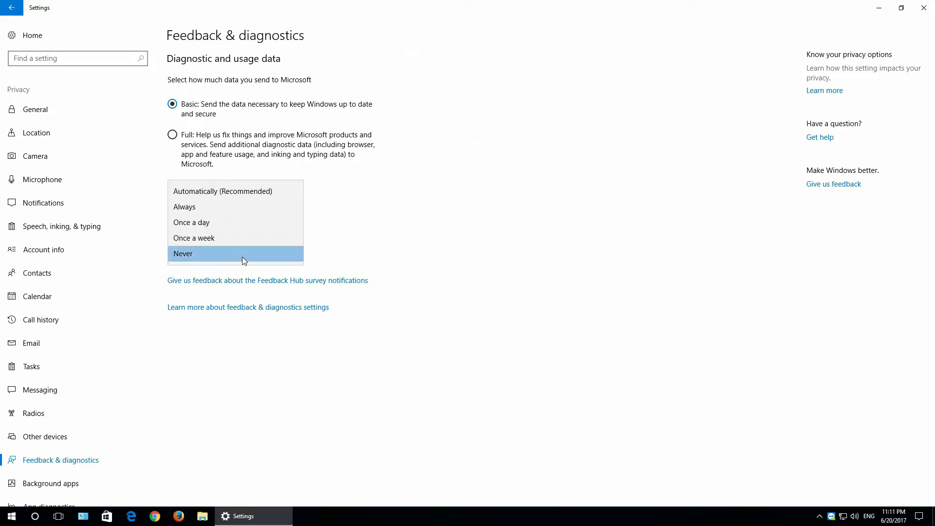
pyautogui.click(196, 255)
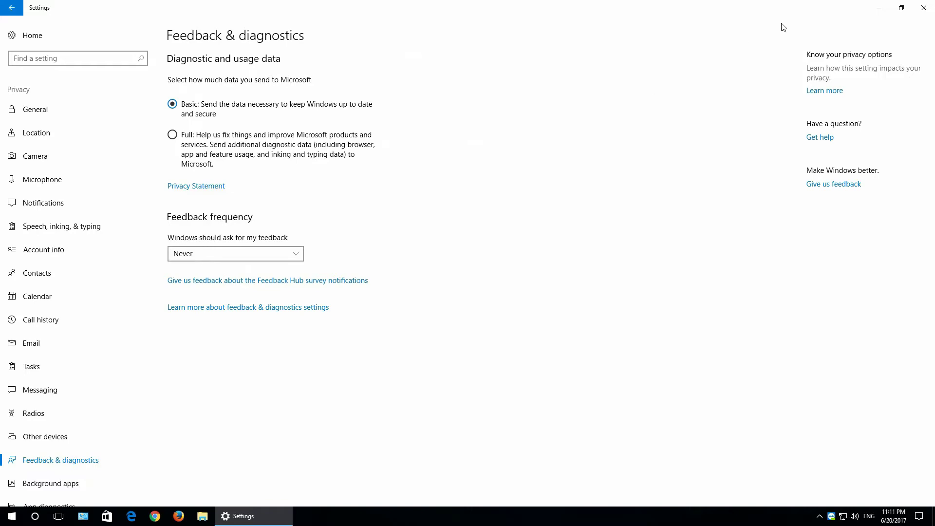
pyautogui.click(926, 10)
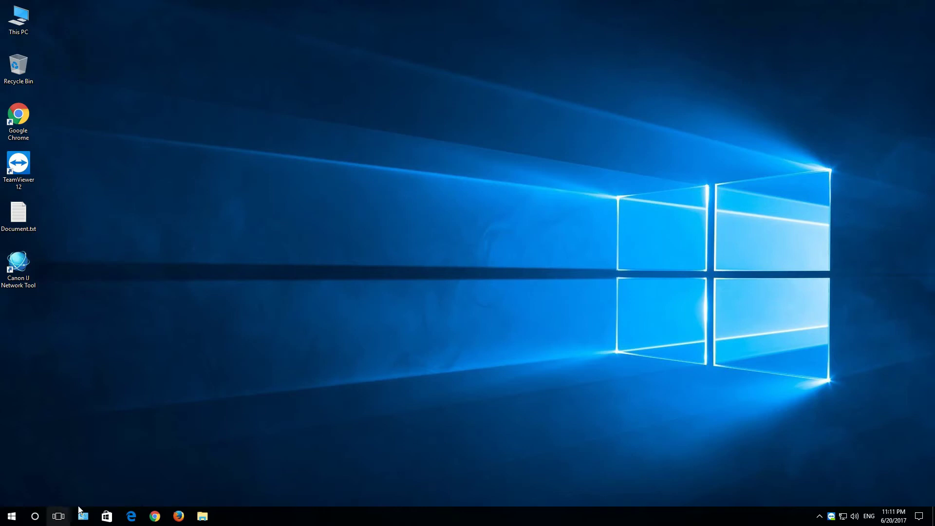
# Search for 'services' and launch the Services console
pyautogui.click(35, 517)
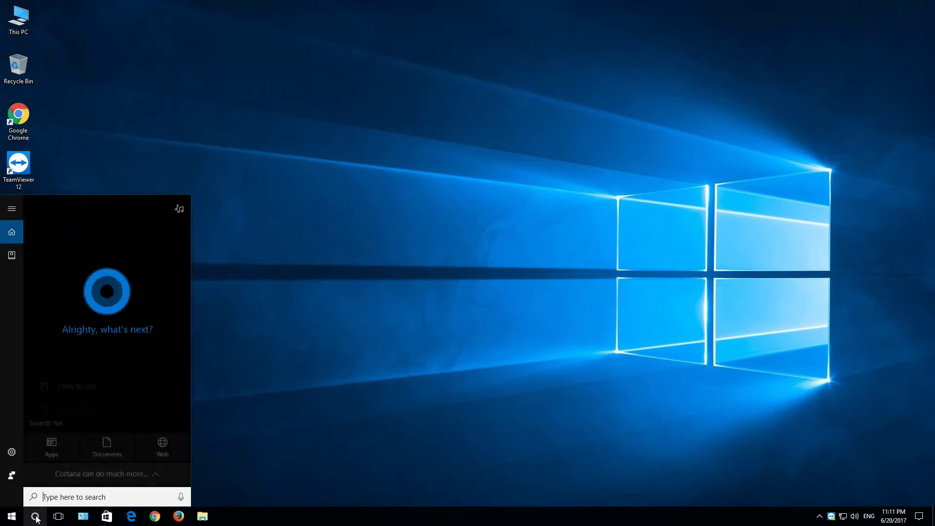
pyautogui.write('services')
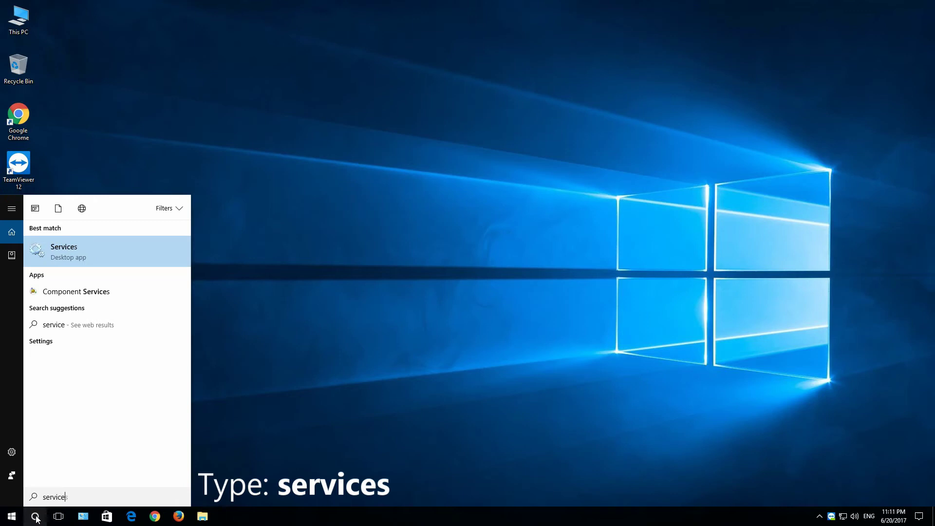
pyautogui.click(83, 248)
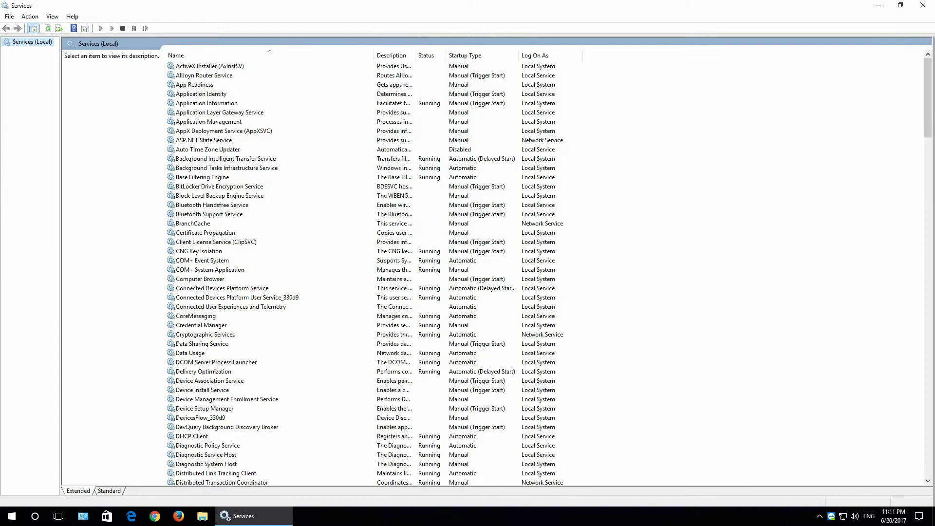
# Show the list of services in Task Manager's Services tab
pyautogui.rightClick(558, 521)
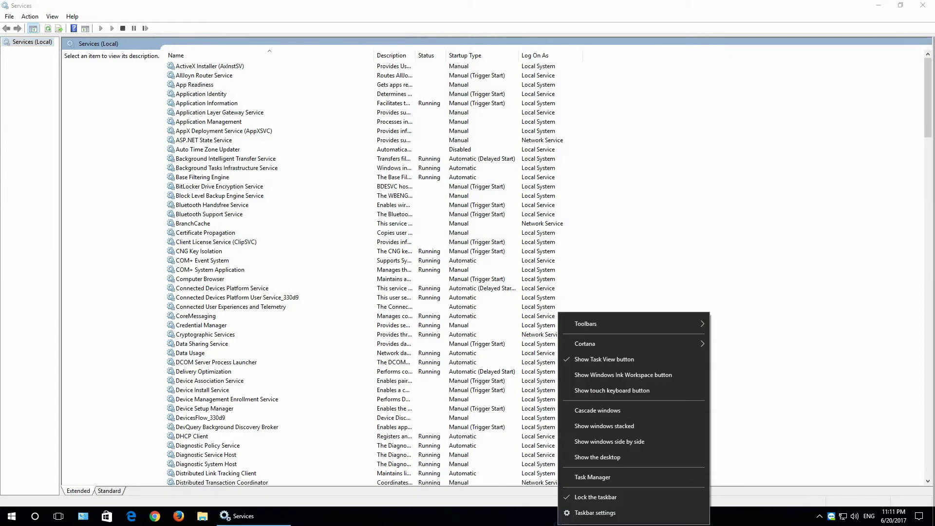
pyautogui.click(607, 478)
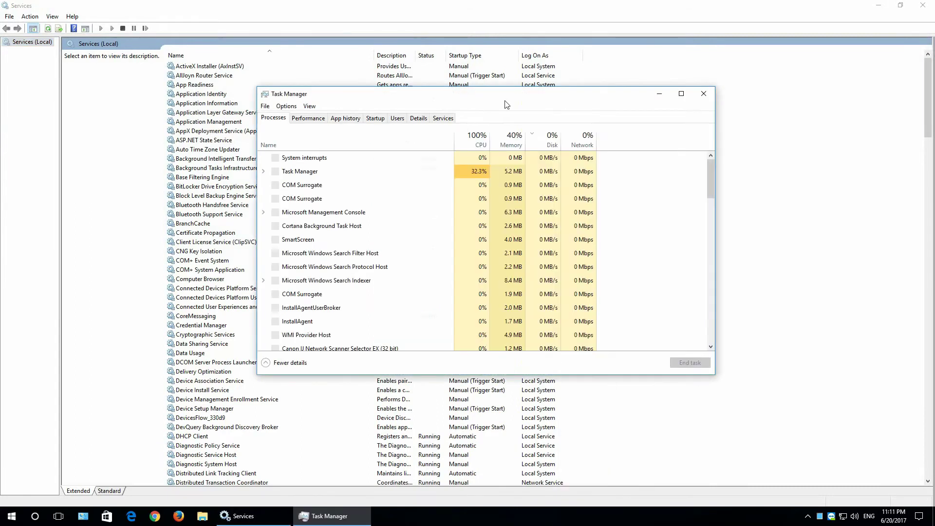
pyautogui.click(440, 119)
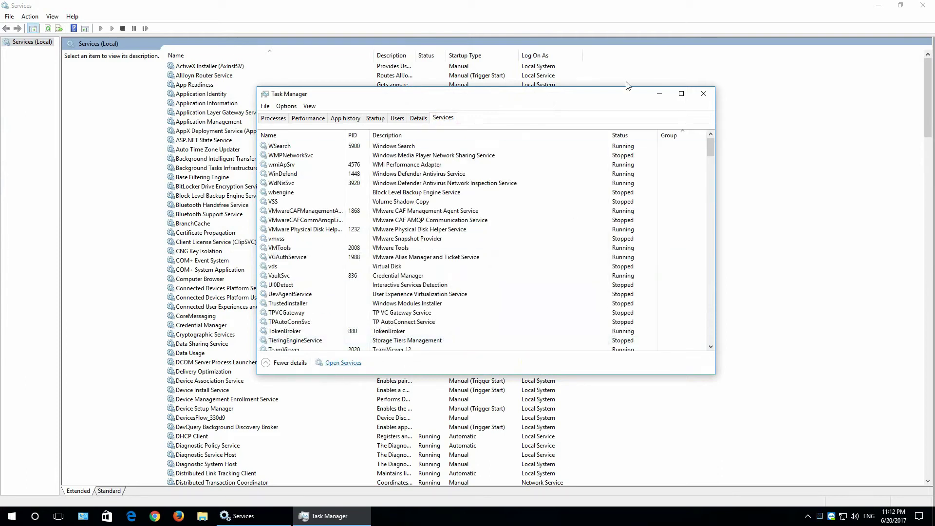
# Set the Connected User Experiences and Telemetry service's startup type to Disabled, then close Services
pyautogui.click(699, 93)
pyautogui.click(309, 186)
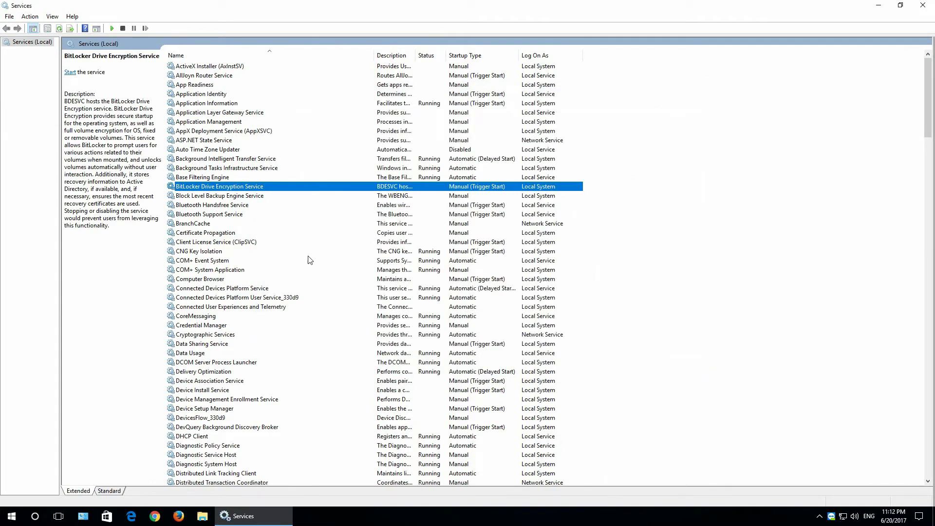
pyautogui.click(276, 308)
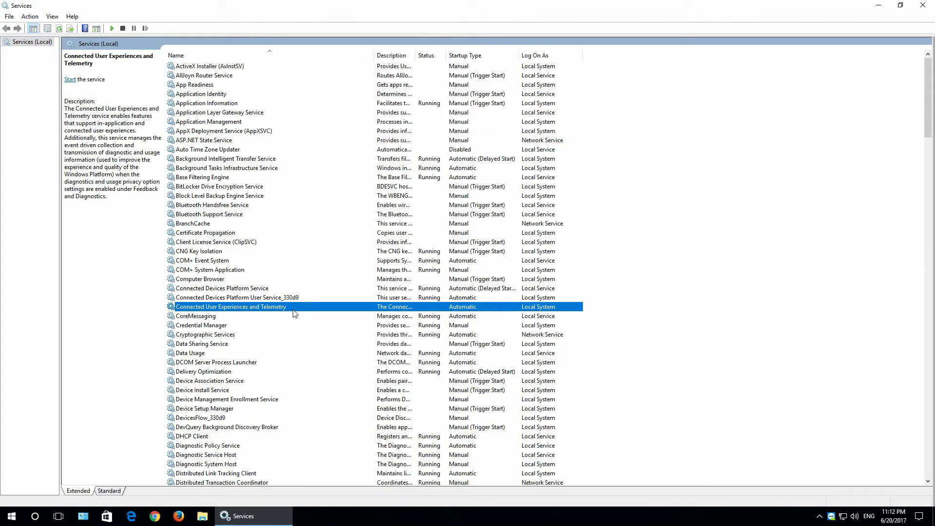
pyautogui.doubleClick(293, 310)
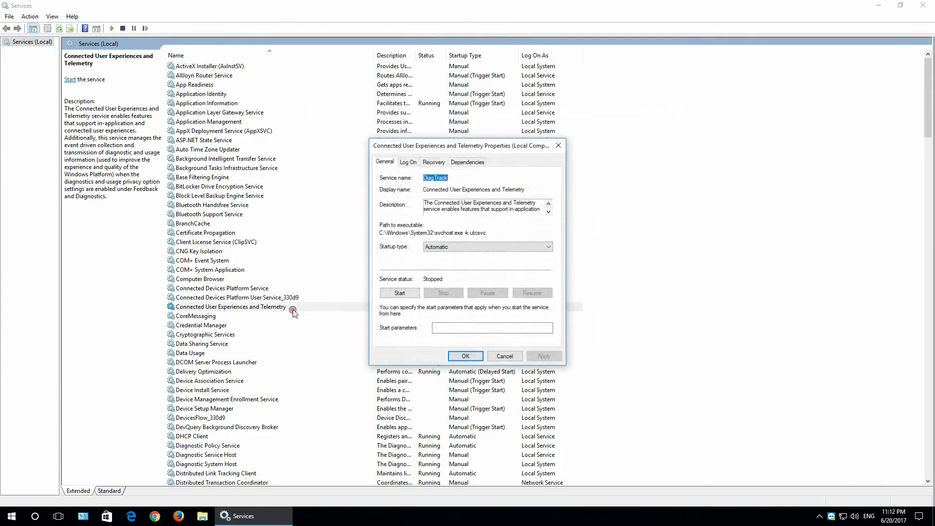
pyautogui.click(453, 247)
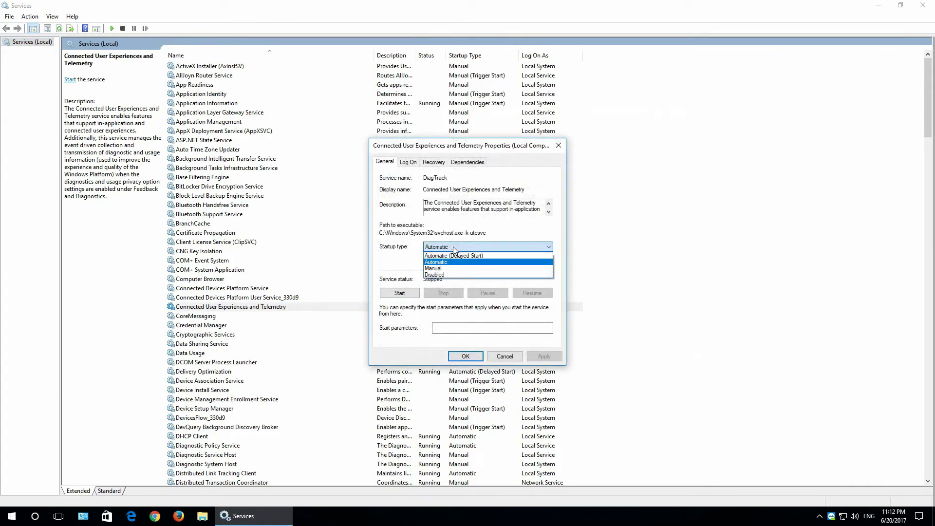
pyautogui.click(451, 275)
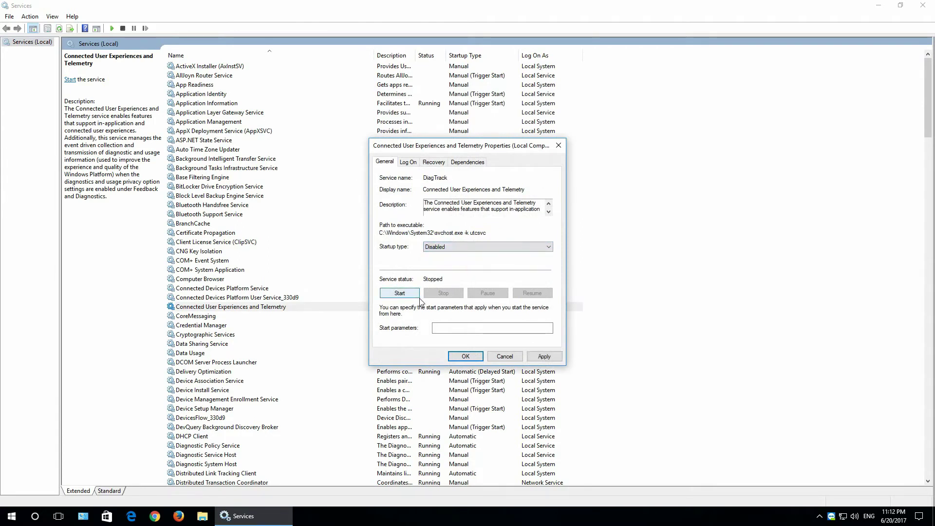
pyautogui.click(448, 294)
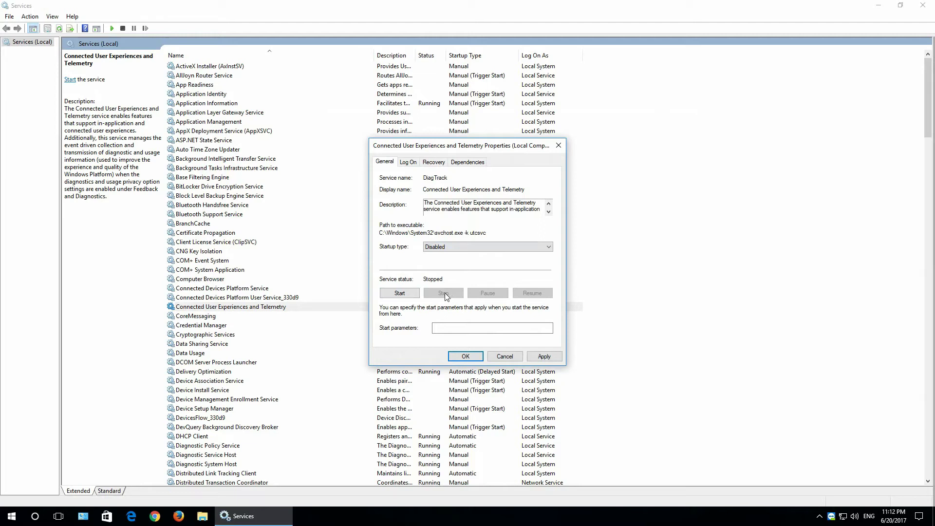
pyautogui.click(467, 358)
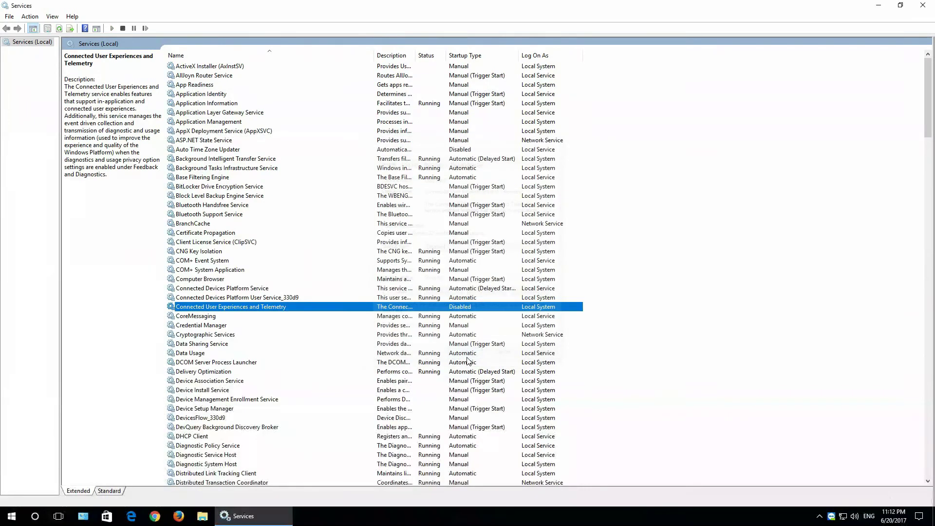
pyautogui.click(924, 7)
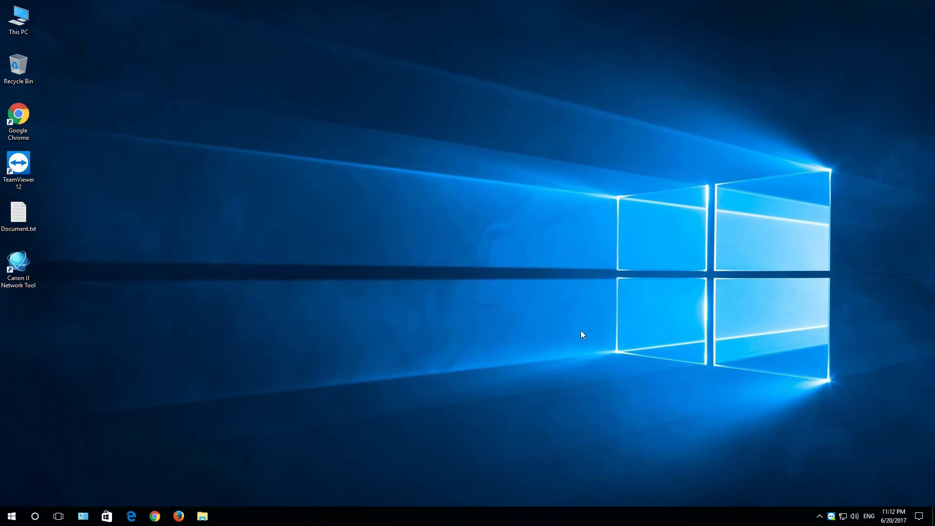
# Open Task Scheduler and show Microsoft > Windows > Customer Experience Improvement Program tasks
pyautogui.click(35, 516)
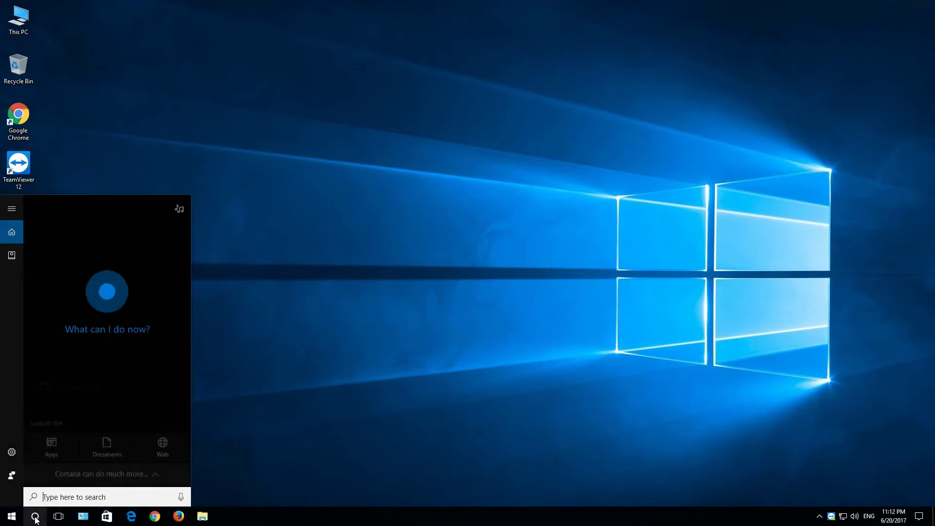
pyautogui.write('t')
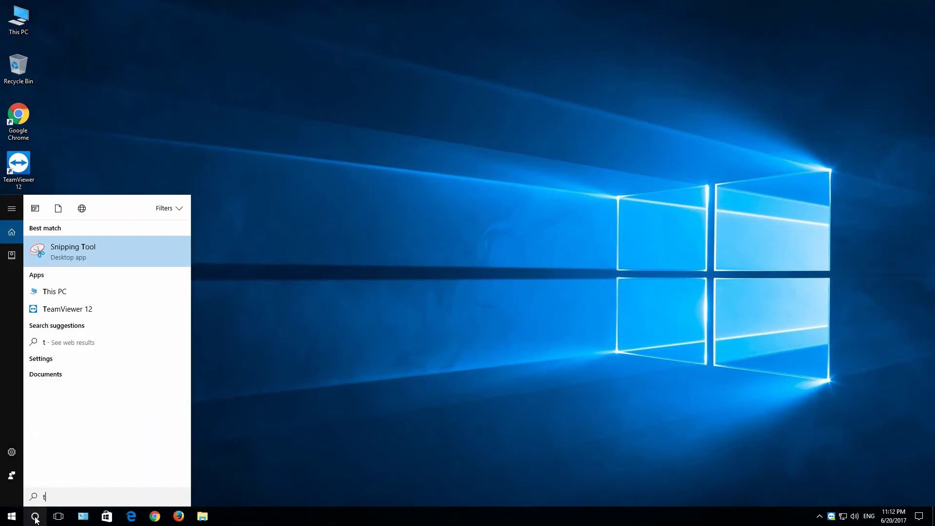
pyautogui.write('ask')
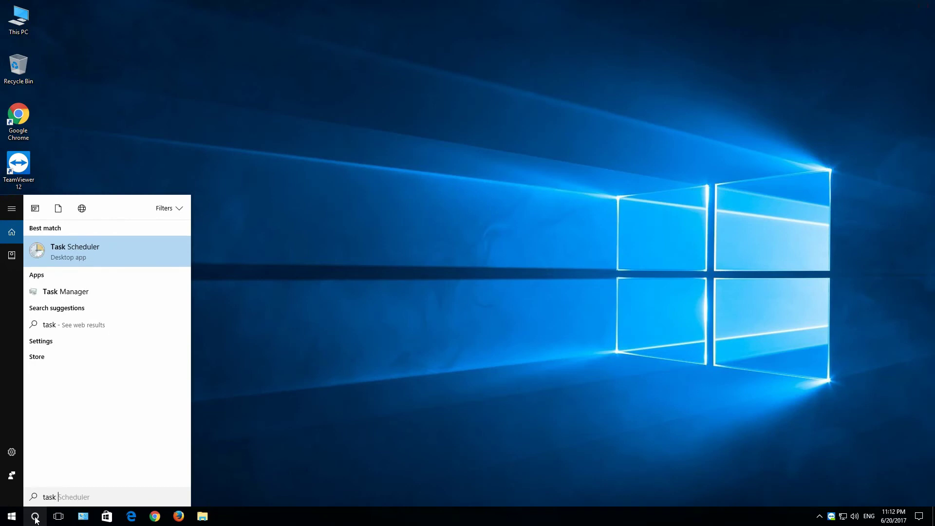
pyautogui.click(98, 252)
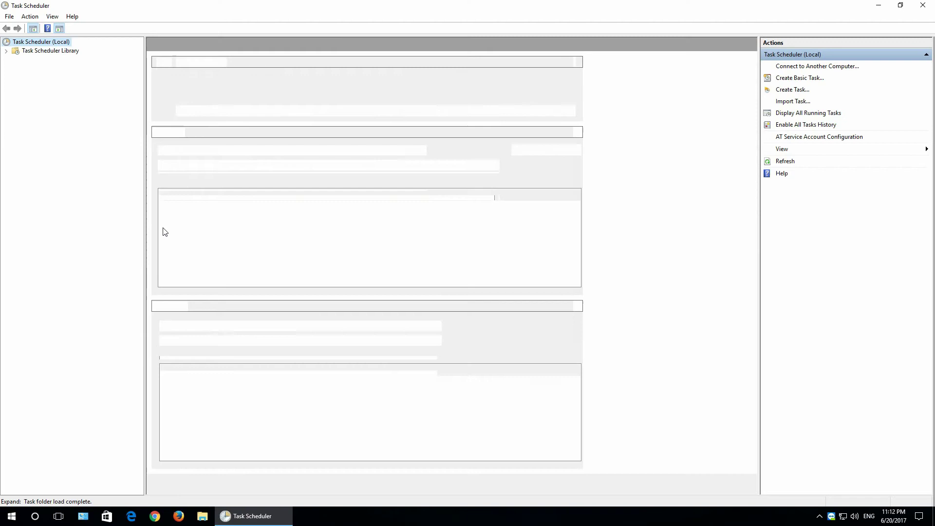
pyautogui.click(6, 52)
pyautogui.click(15, 59)
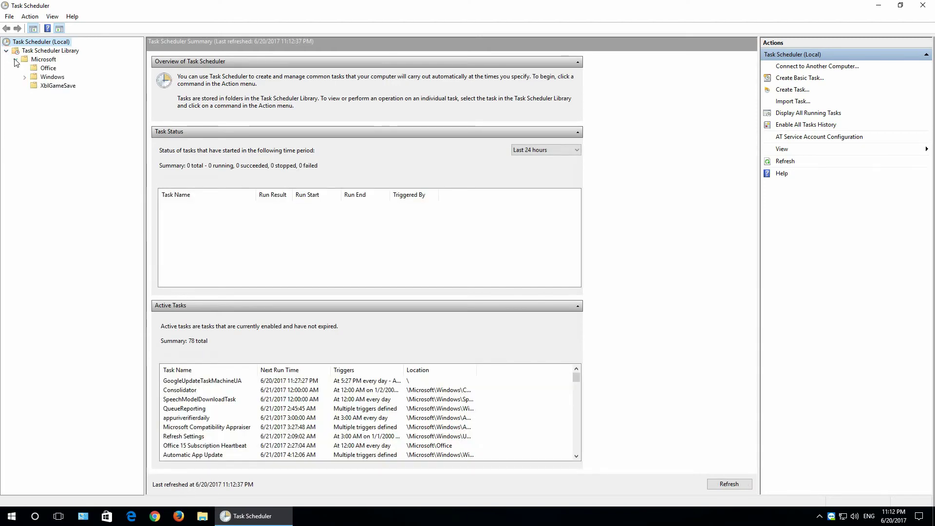
pyautogui.click(25, 77)
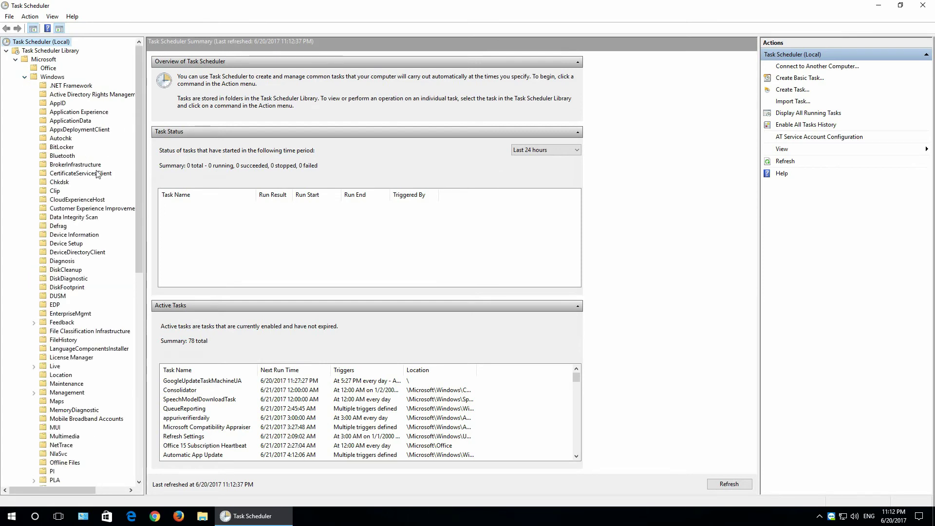
pyautogui.click(116, 211)
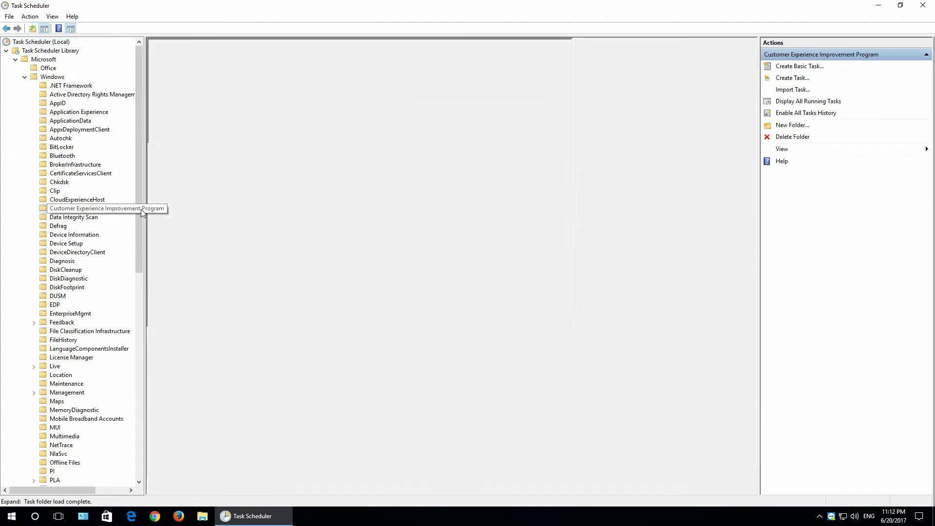
# Disable the Consolidator, KernelCeipTask and UsbCeip tasks, then close Task Scheduler
pyautogui.rightClick(228, 59)
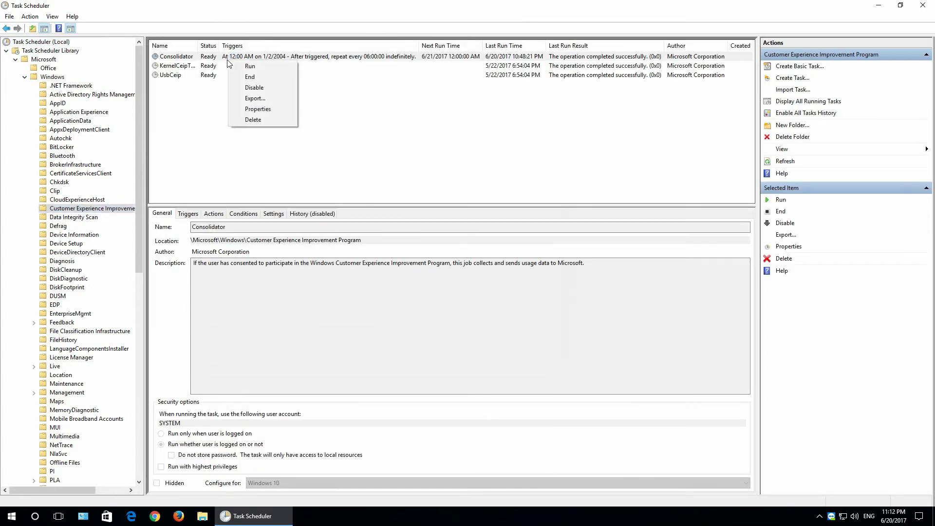
pyautogui.click(268, 89)
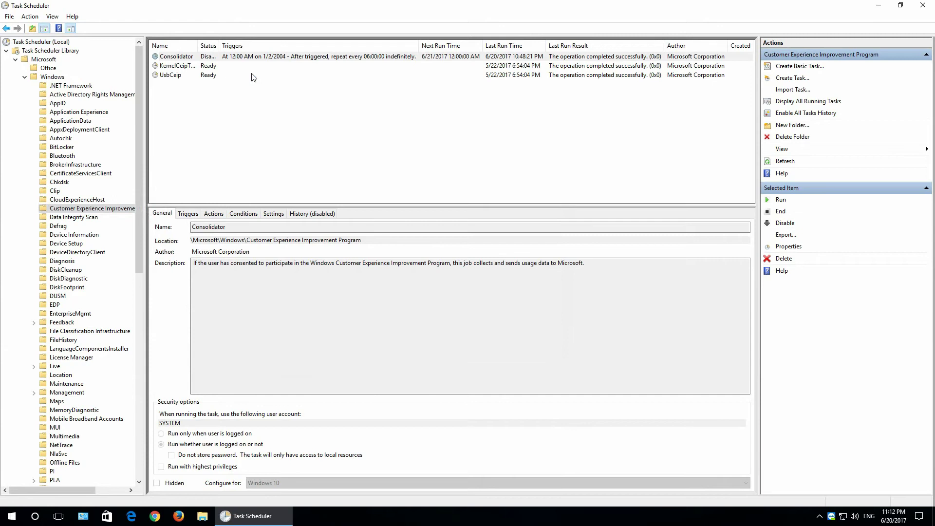
pyautogui.rightClick(246, 67)
pyautogui.click(282, 93)
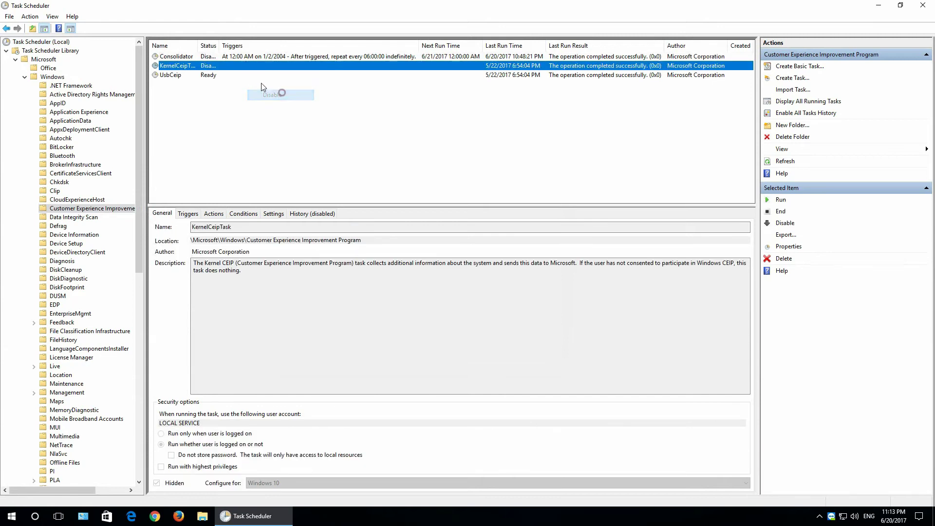
pyautogui.rightClick(253, 75)
pyautogui.click(300, 101)
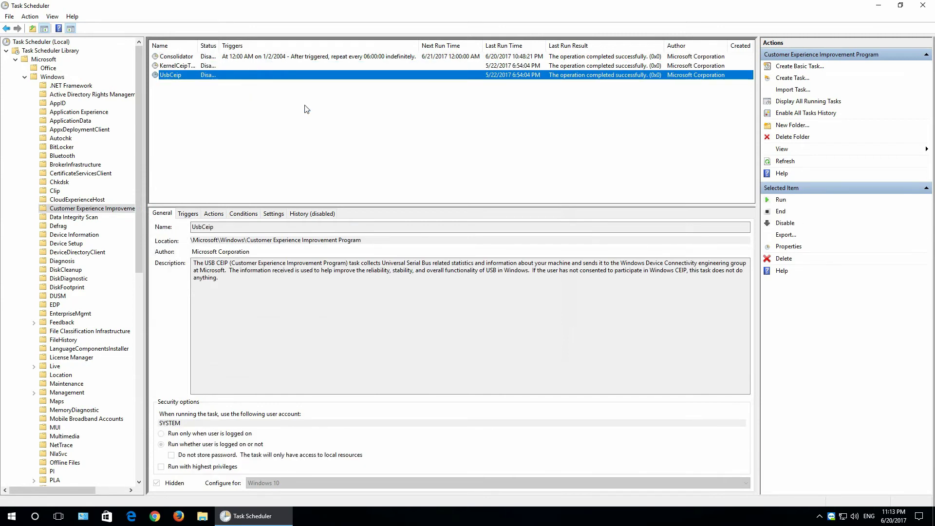
pyautogui.click(925, 6)
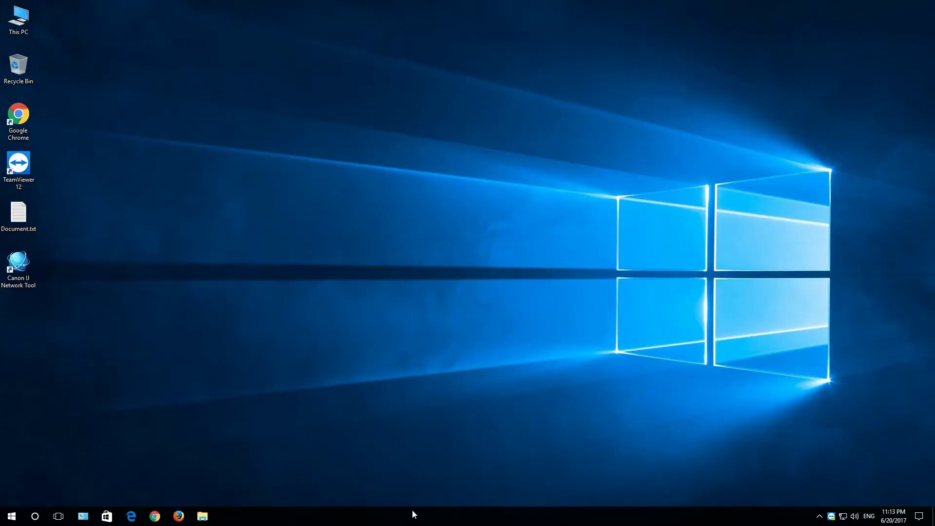
# Search for gpedit.msc and launch the Local Group Policy Editor
pyautogui.click(37, 519)
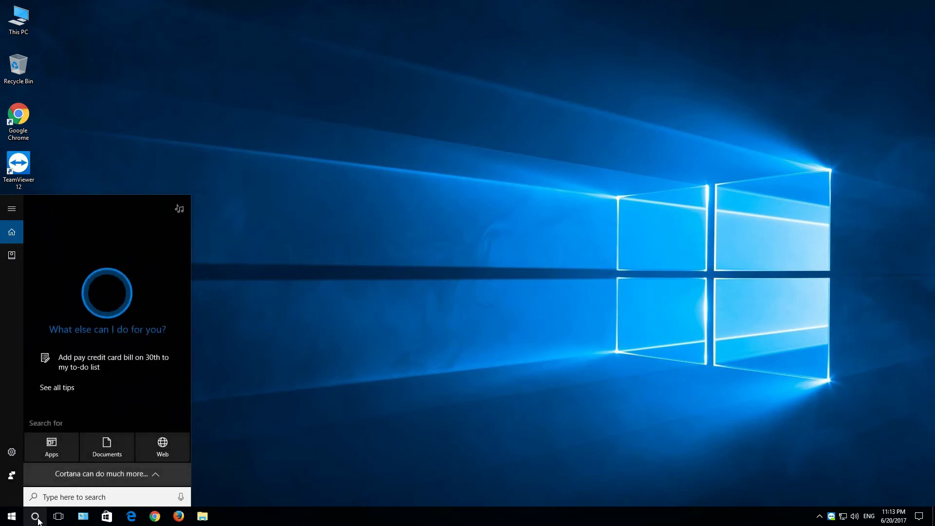
pyautogui.write('gpedi')
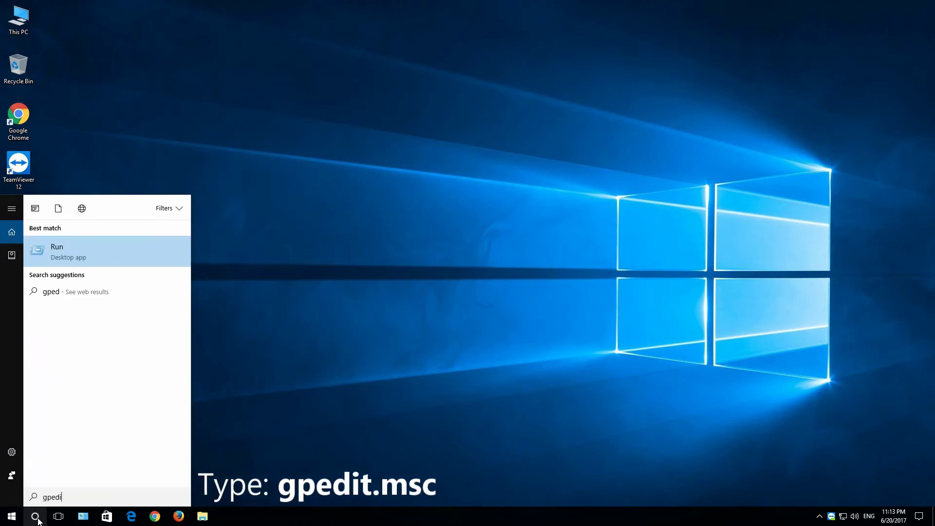
pyautogui.write('t.msc')
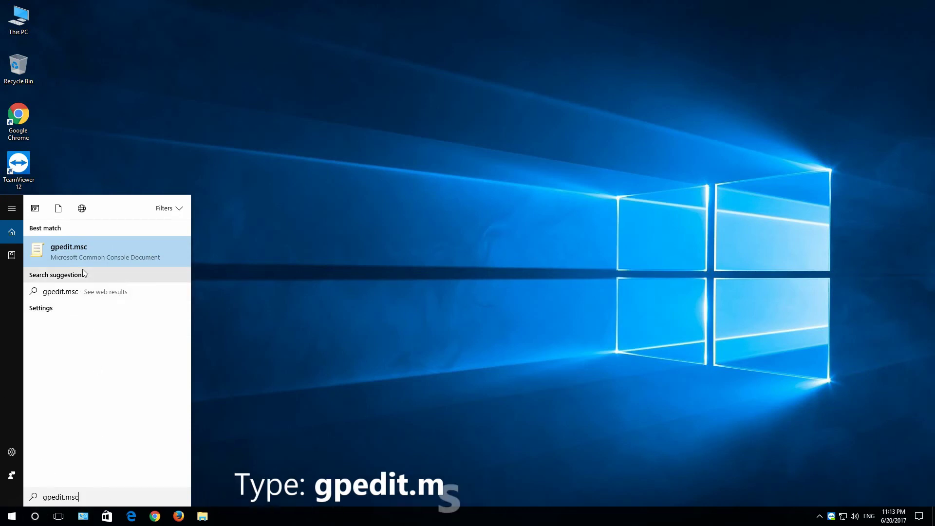
pyautogui.click(77, 253)
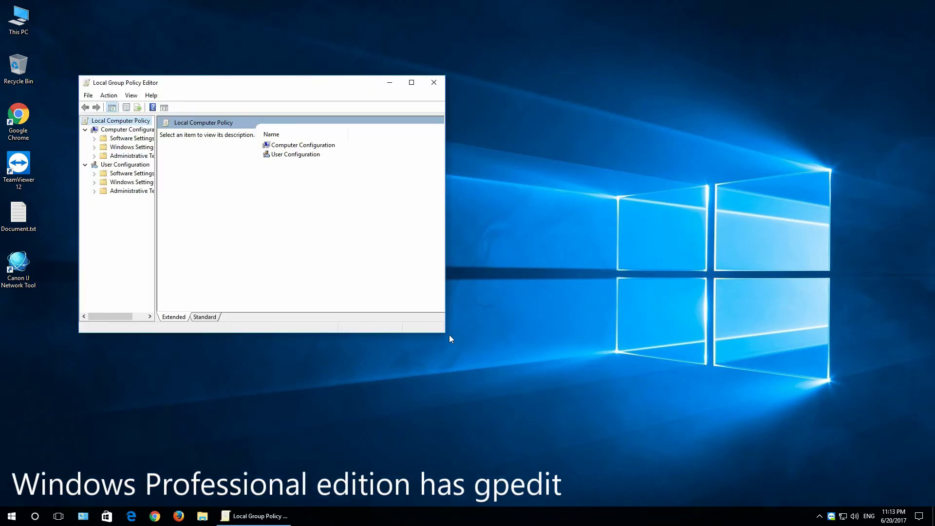
# Enlarge the editor window, centre it on screen, and widen the navigation tree pane
pyautogui.moveTo(444, 332); pyautogui.dragTo(610, 454)
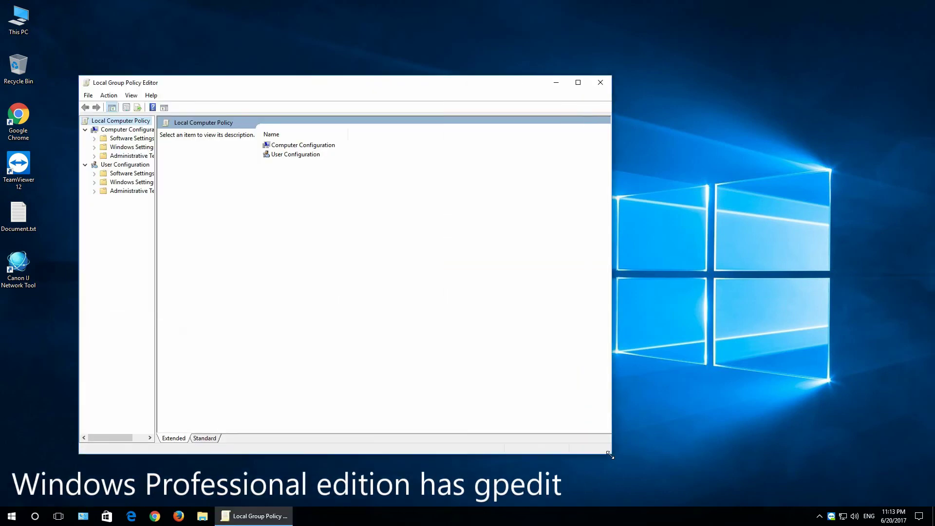
pyautogui.moveTo(336, 83); pyautogui.dragTo(449, 92)
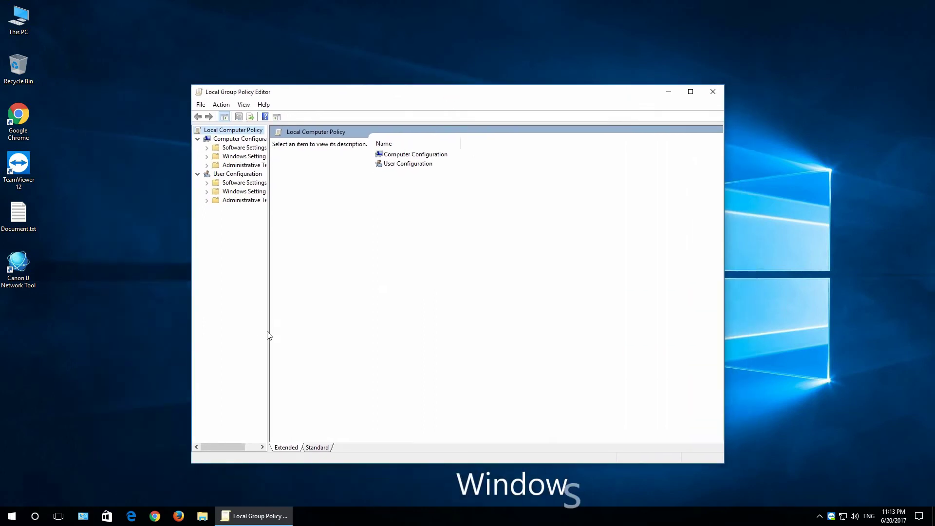
pyautogui.moveTo(268, 333); pyautogui.dragTo(304, 337)
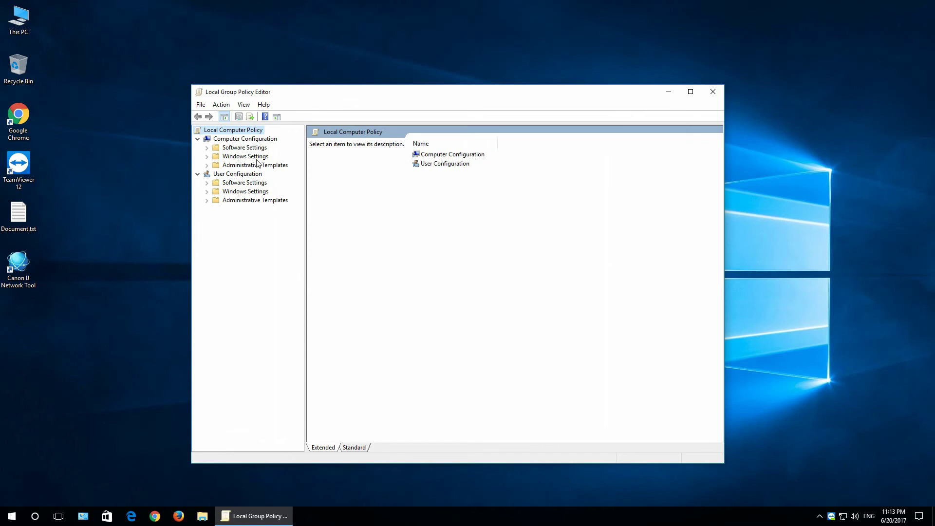
# Open Administrative Templates > Windows Components > Data Collection and Preview Builds and select Allow Telemetry
pyautogui.click(258, 140)
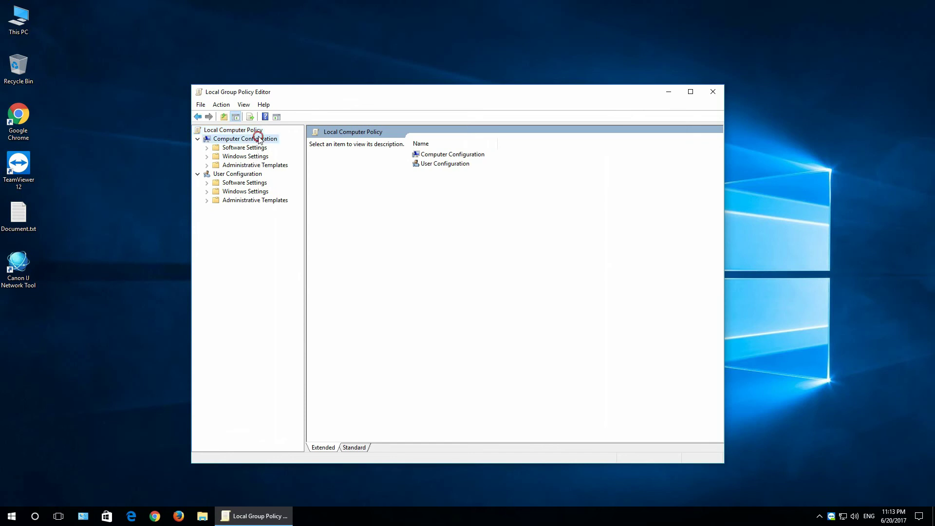
pyautogui.doubleClick(276, 166)
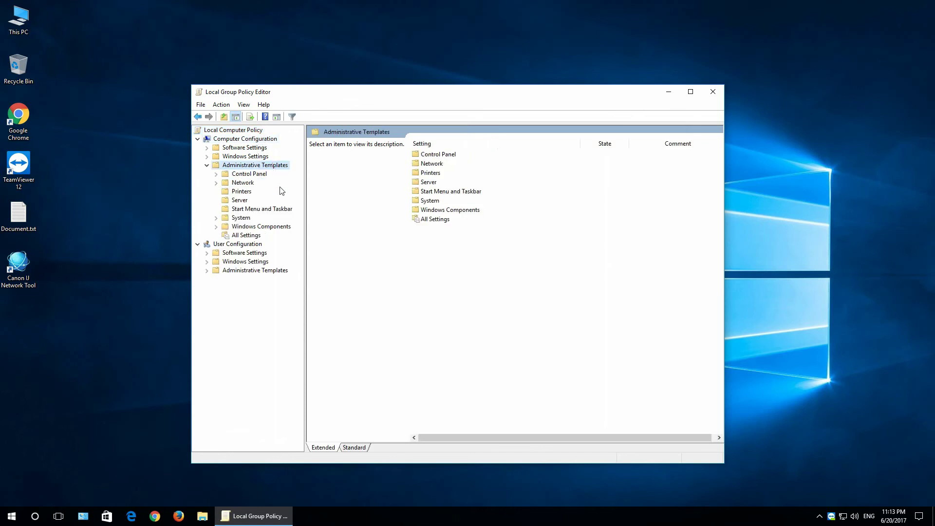
pyautogui.doubleClick(271, 227)
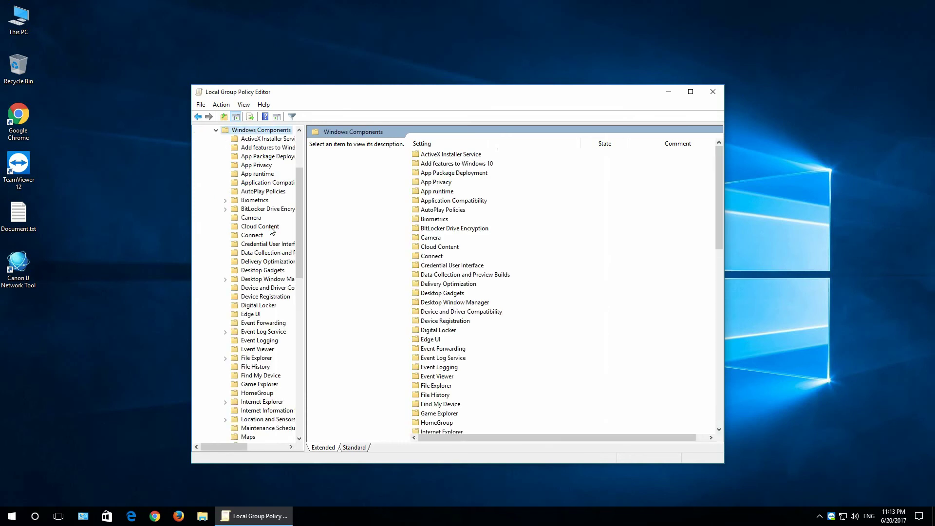
pyautogui.click(276, 257)
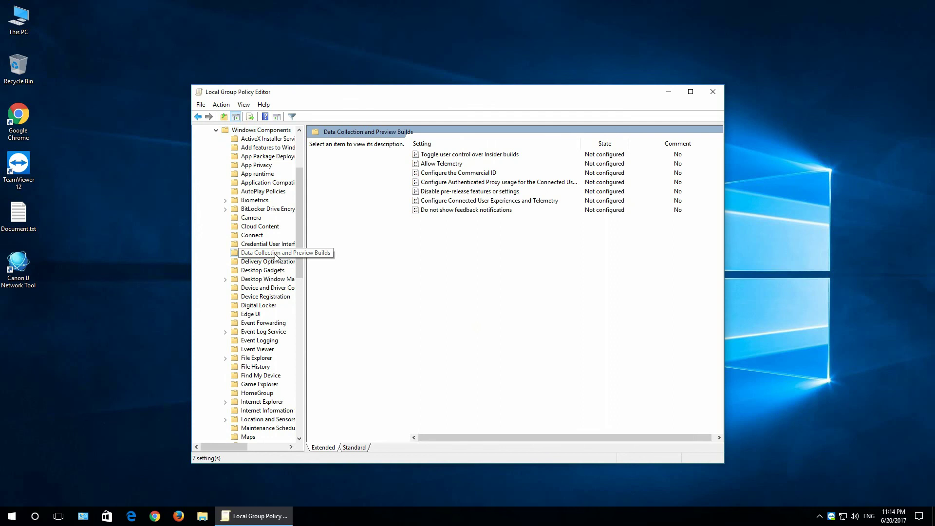
pyautogui.click(452, 167)
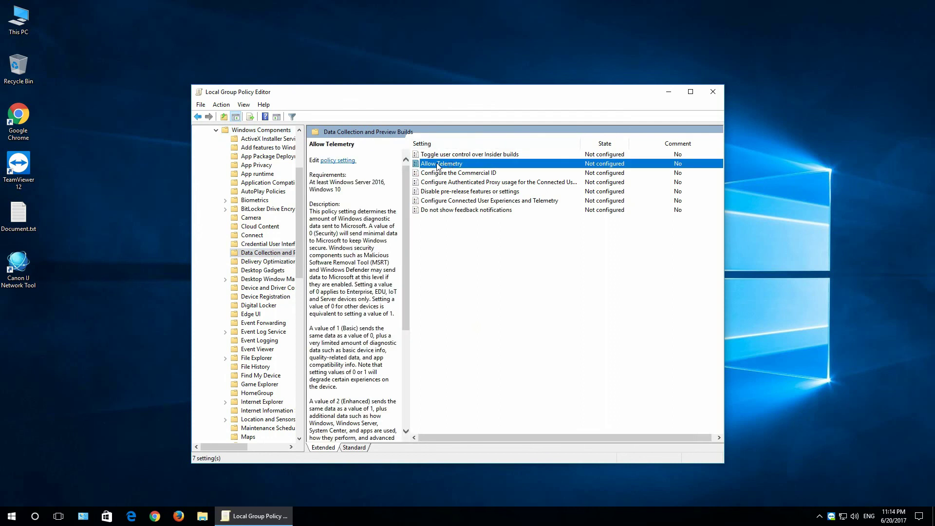
# Set Allow Telemetry to Disabled, confirm with OK, and close the Group Policy Editor
pyautogui.doubleClick(446, 166)
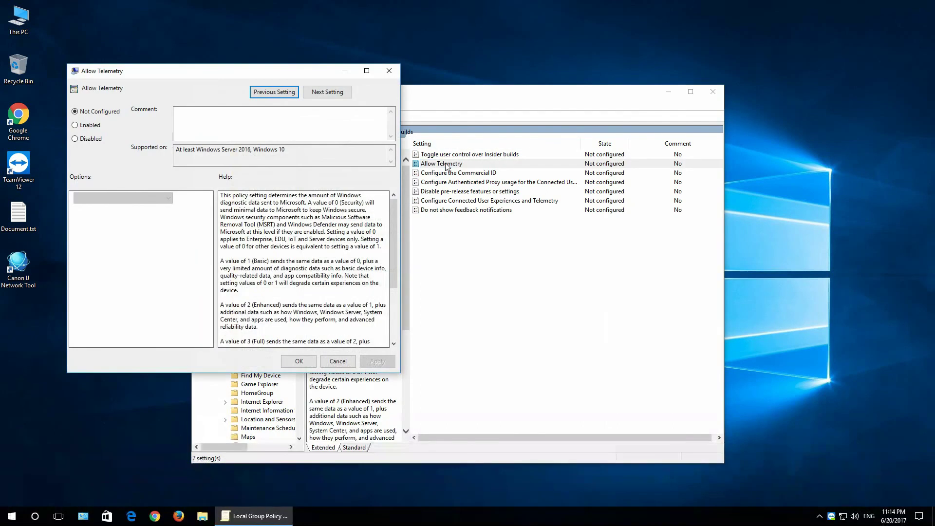
pyautogui.click(85, 140)
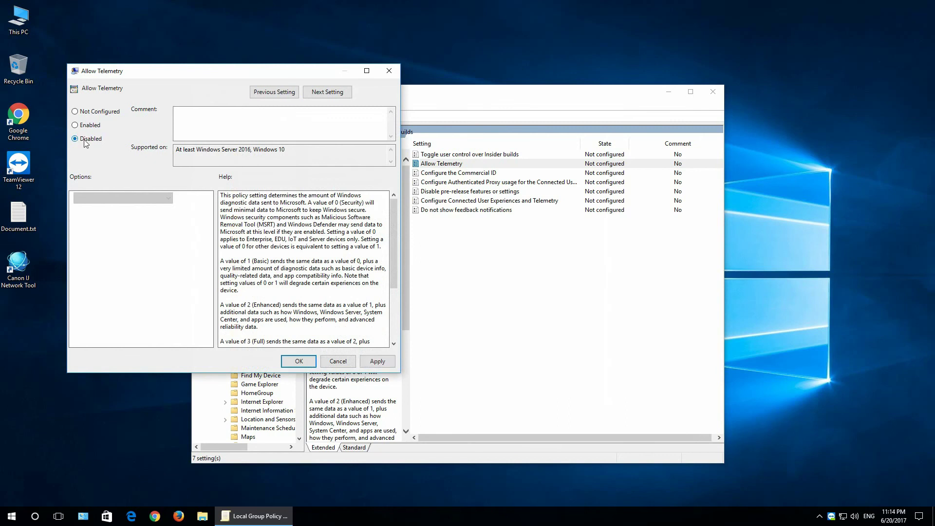
pyautogui.click(296, 362)
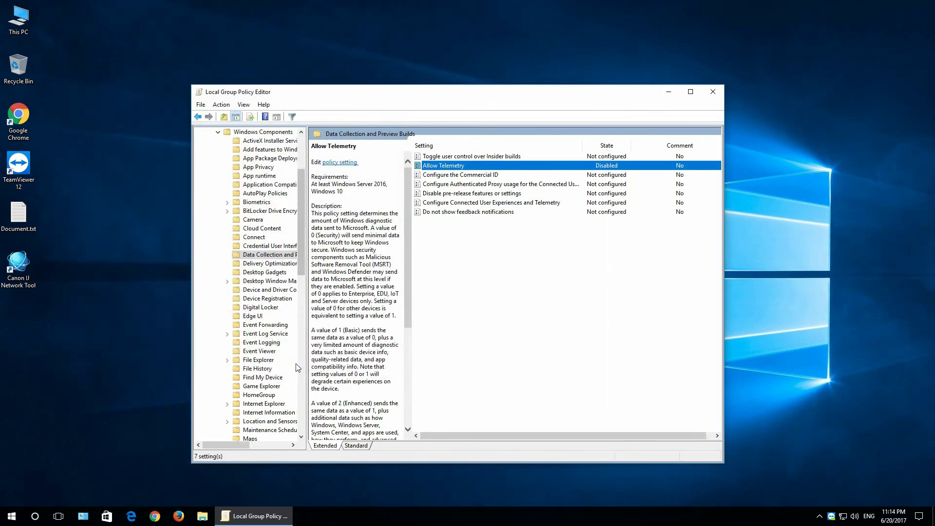
pyautogui.click(713, 92)
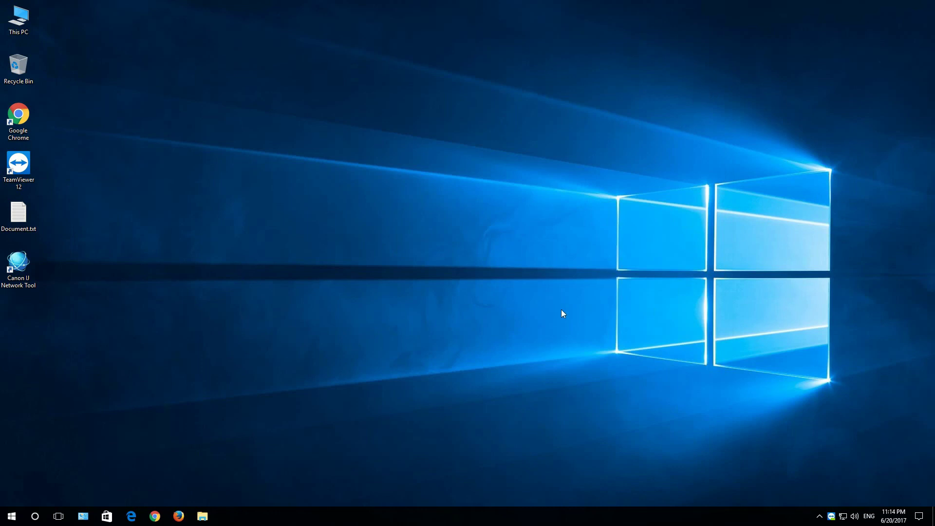
# Open the Start menu to reach the Sleep, Shut down and Restart options
pyautogui.click(9, 517)
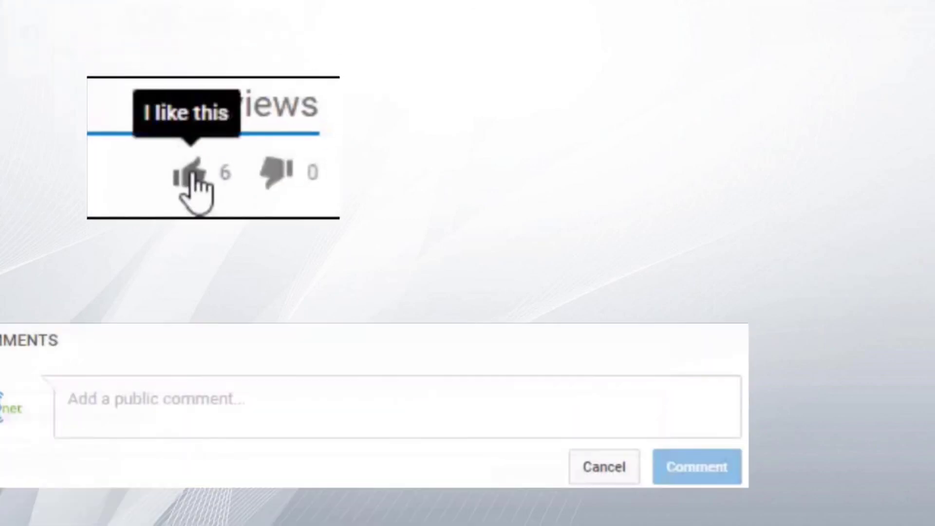
pyautogui.click(194, 177)
pyautogui.write('Super video')
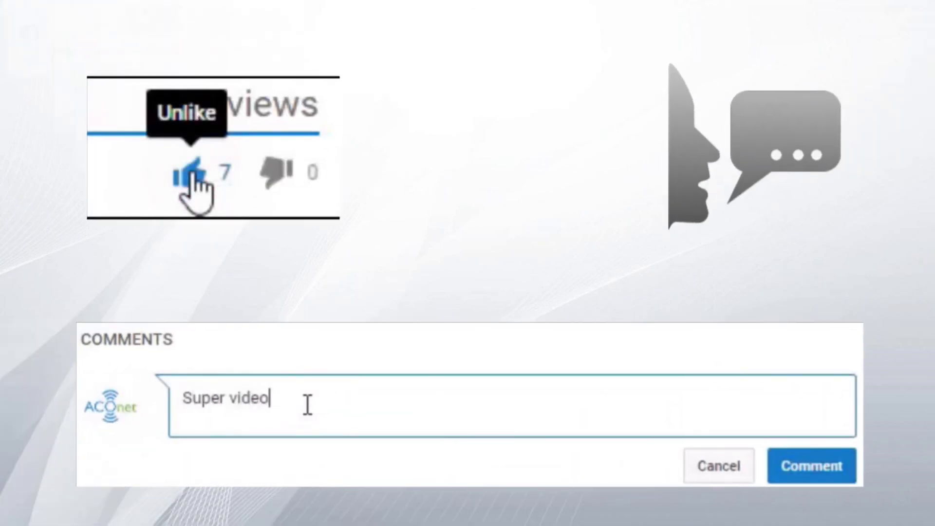
pyautogui.write(', keep it up =)')
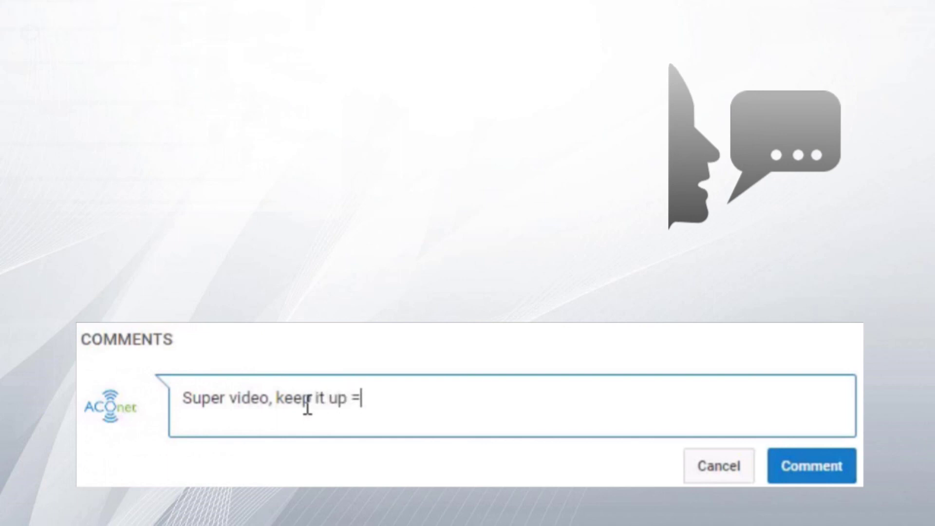